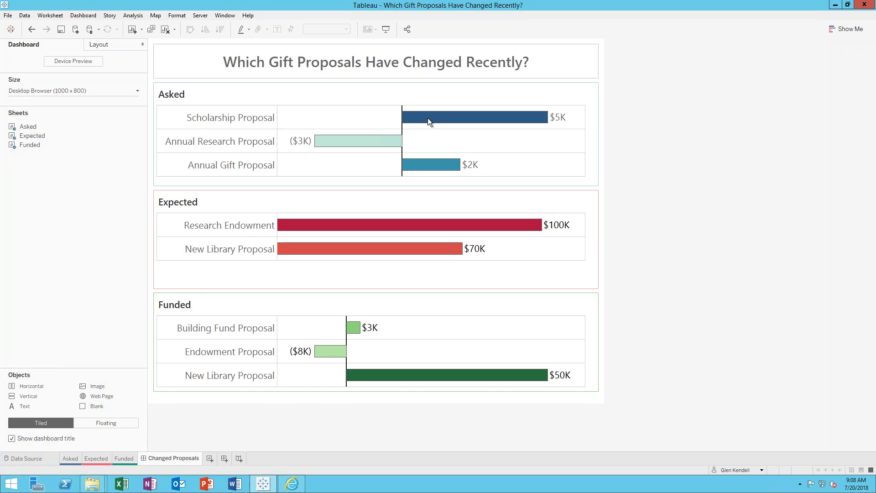
Step: Examine the Asked and Expected charts and the title on the Changed Proposals dashboard
click(493, 139)
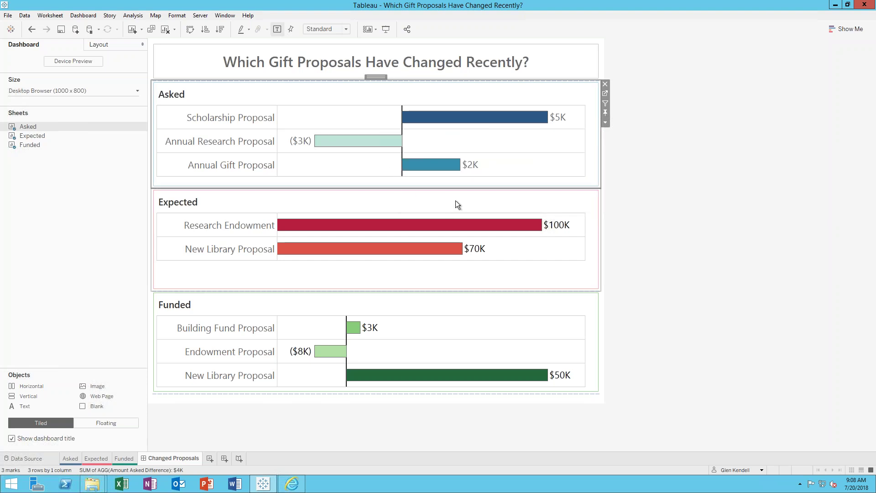
mouse_move(415, 229)
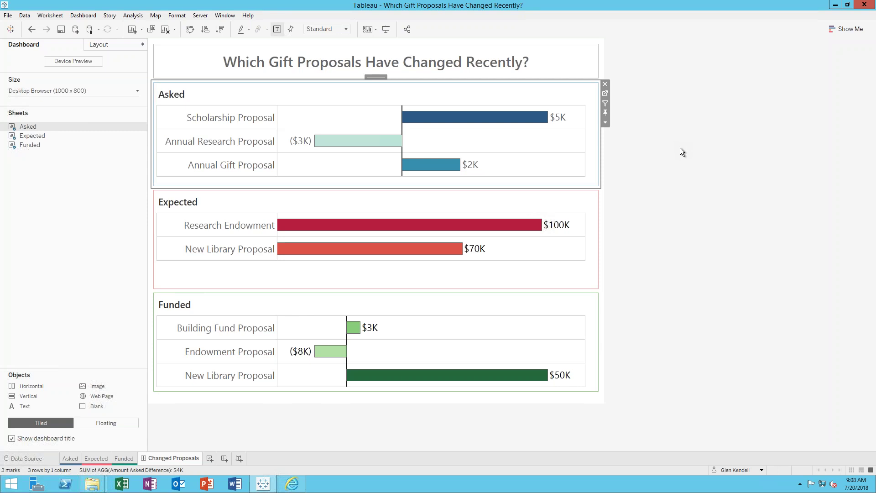
click(195, 53)
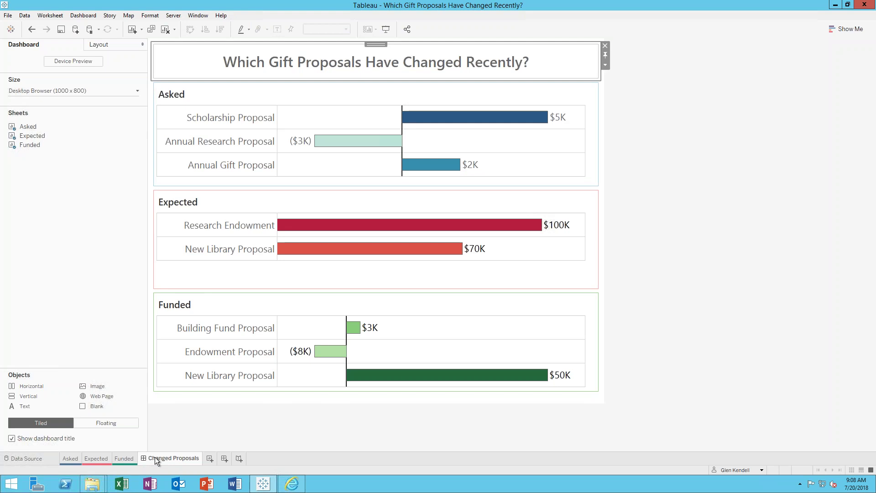
Step: View the Asked worksheet, check the Delta data source's connection and extract settings, and return to the Asked worksheet
click(75, 459)
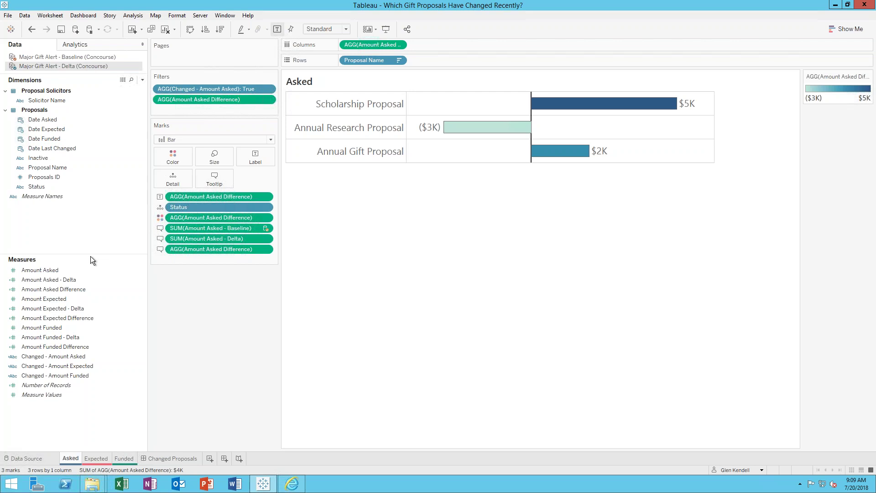
click(40, 460)
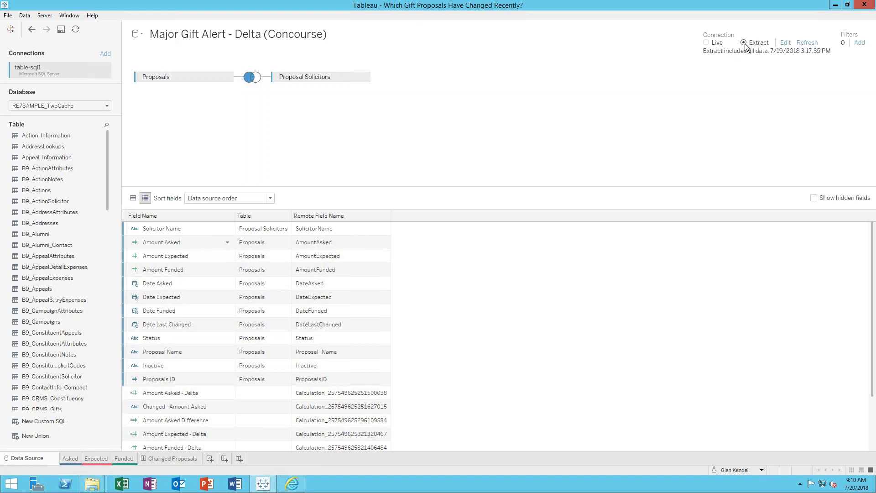
click(70, 459)
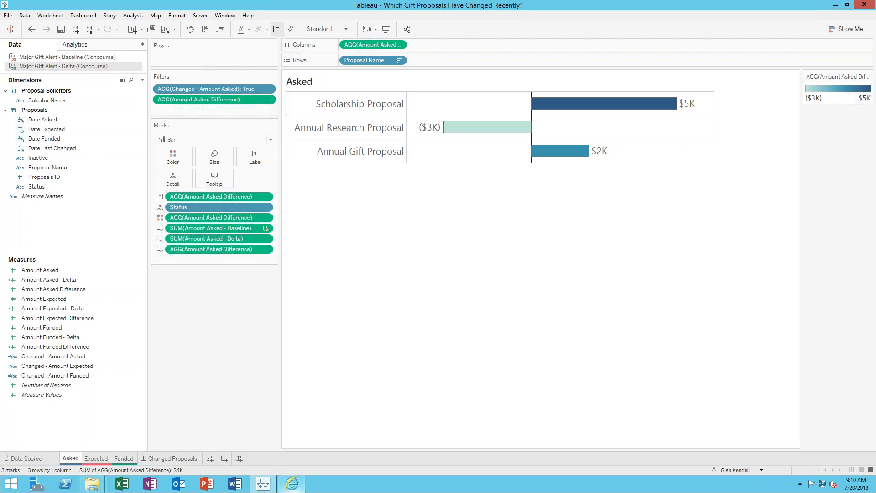
Step: Switch to Tableau Server in Internet Explorer and view the extract refresh schedules for Major Gift Alert - Delta (Concourse), without scheduling one
click(292, 482)
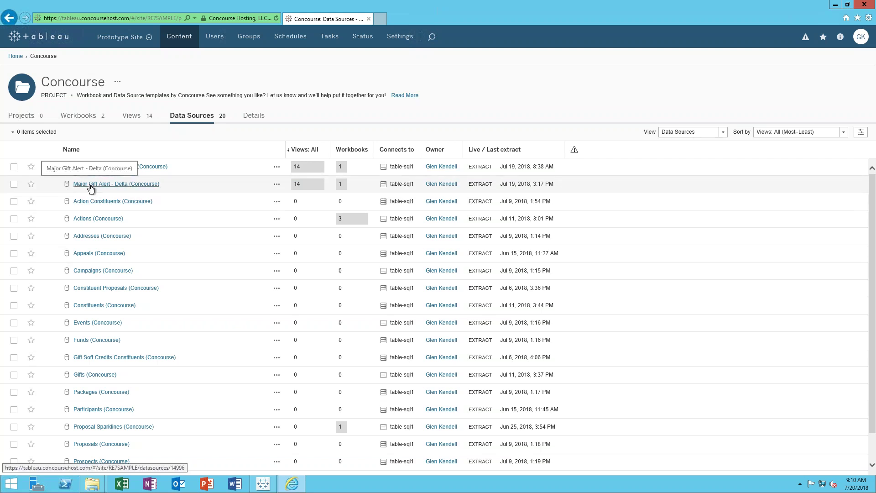
click(14, 184)
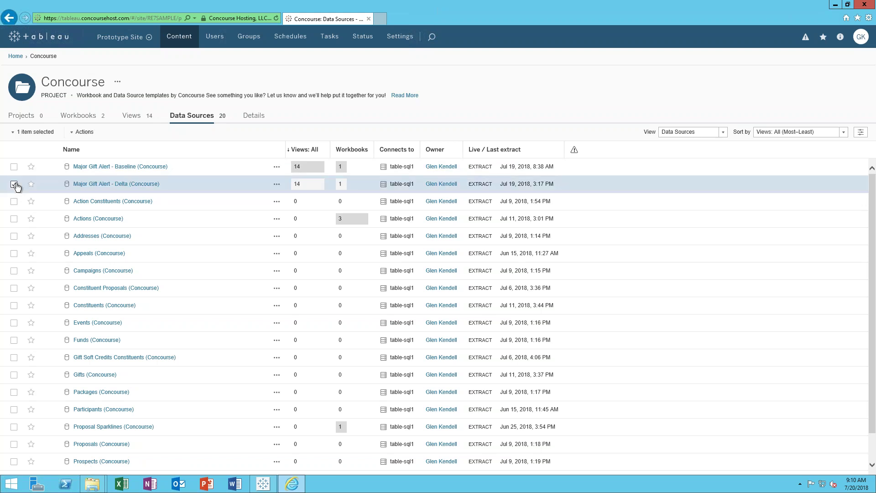
click(82, 132)
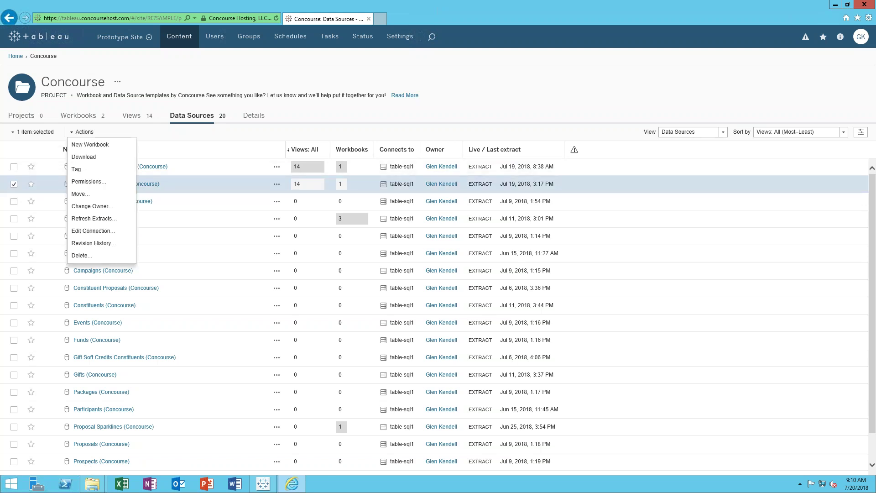
click(97, 219)
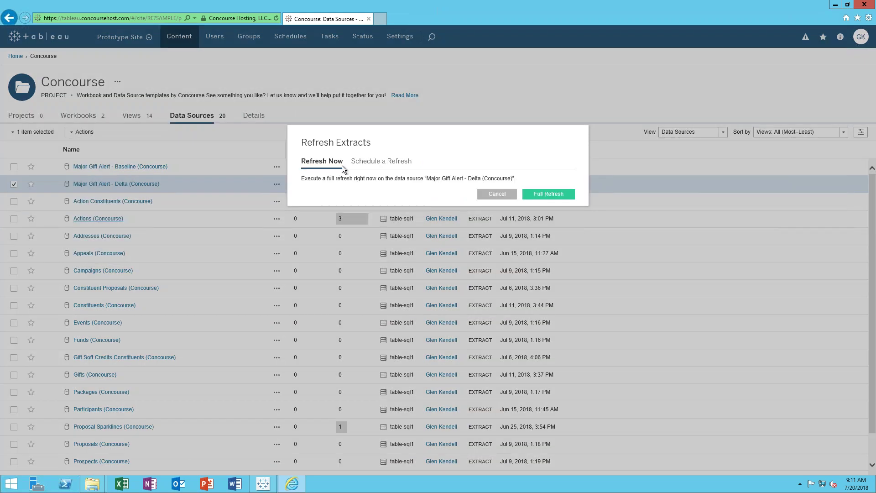
click(400, 162)
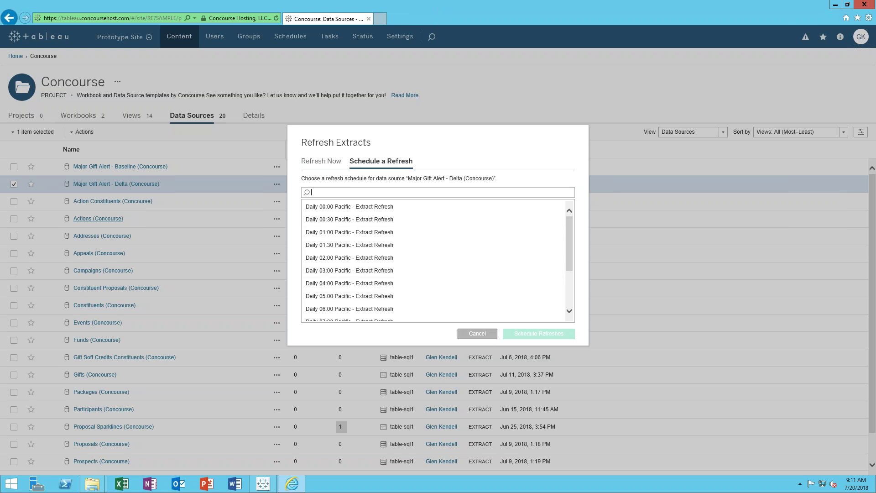
click(476, 334)
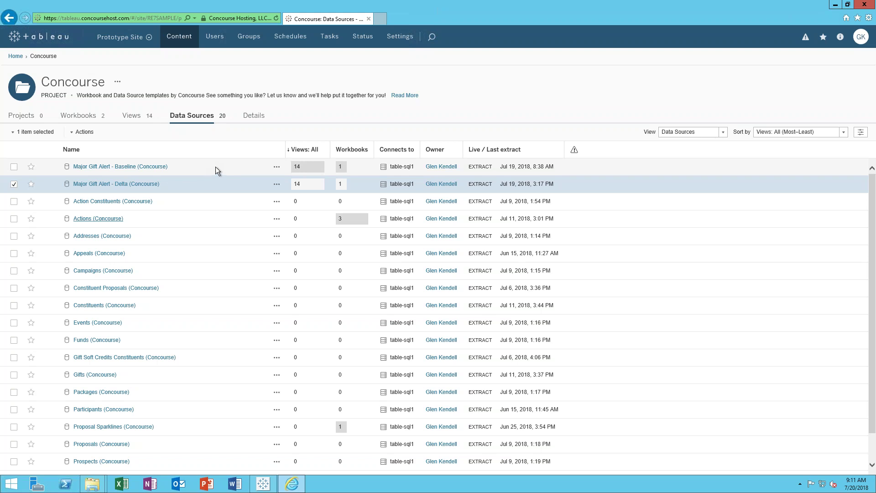
Step: Switch back to Tableau Desktop and review the relationships between the Delta and Baseline data sources, without changing them
click(267, 486)
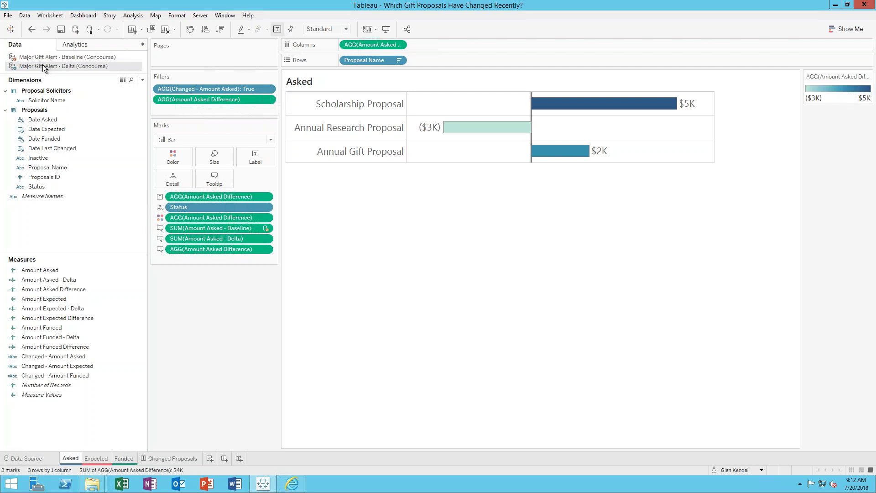
click(25, 16)
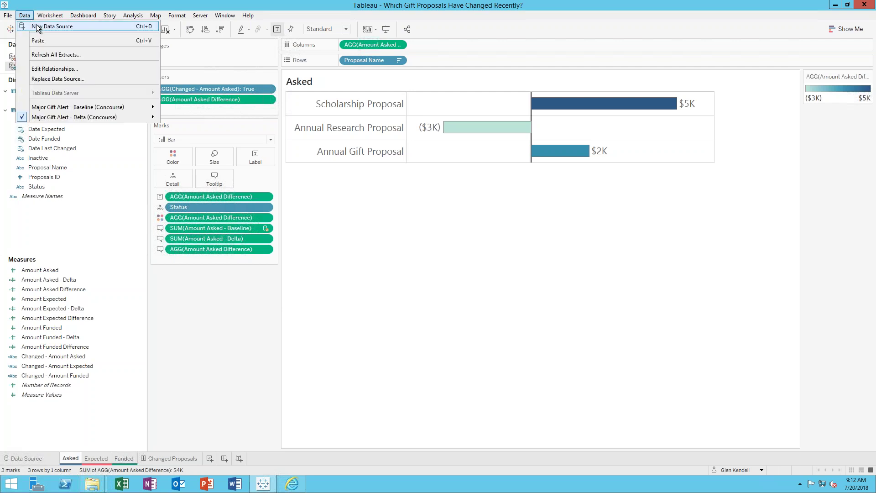
click(46, 68)
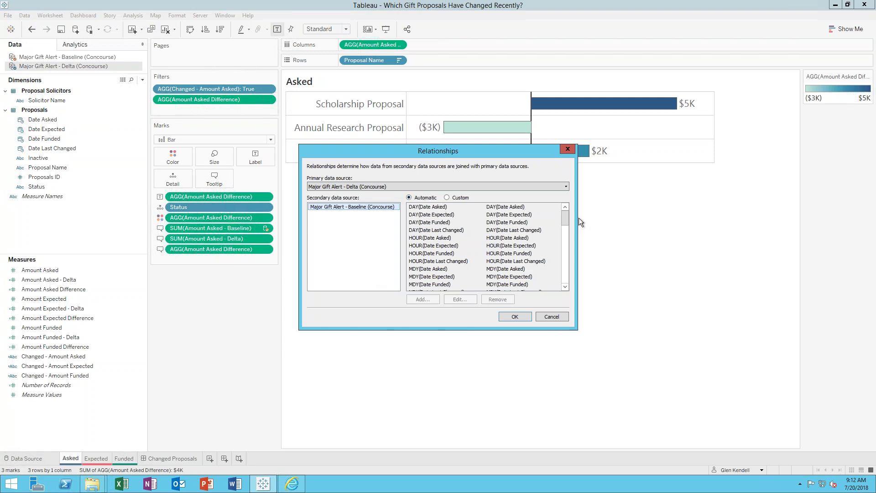
mouse_move(566, 217)
mouse_down()
mouse_move(565, 265)
mouse_move(564, 215)
mouse_up()
click(546, 317)
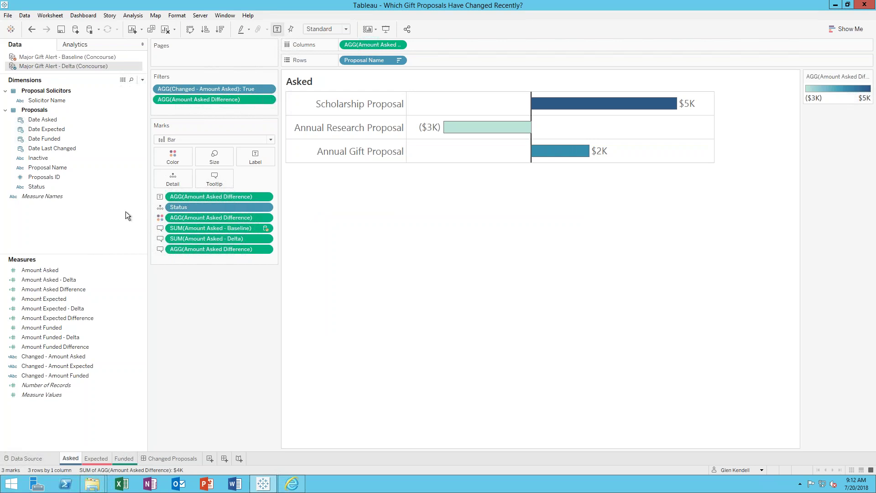
Step: Inspect the Scholarship Proposal bar in the Asked chart
click(123, 100)
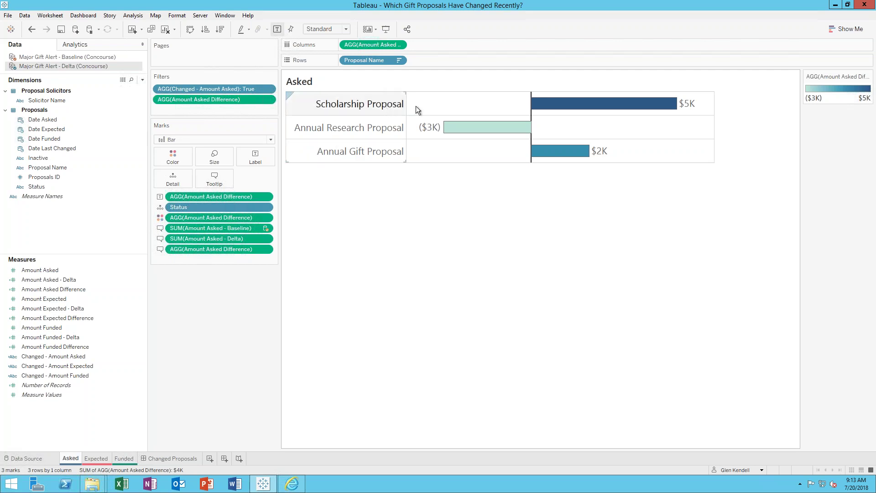
mouse_move(610, 103)
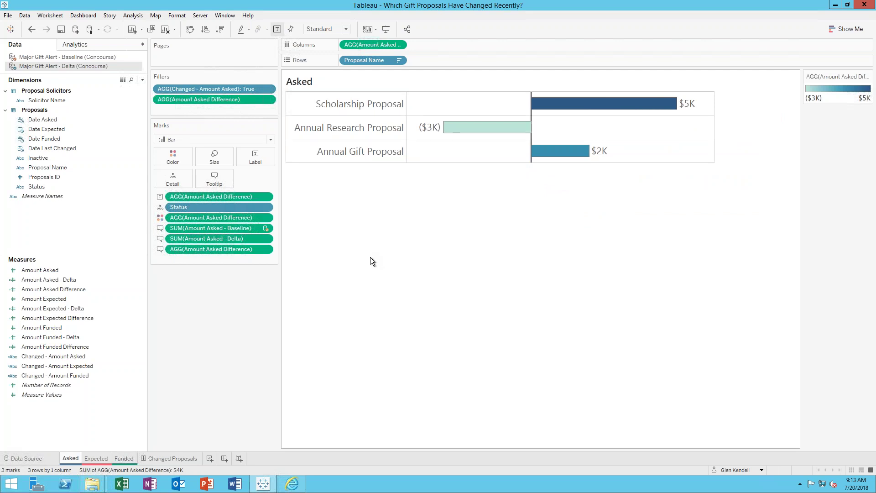
click(309, 84)
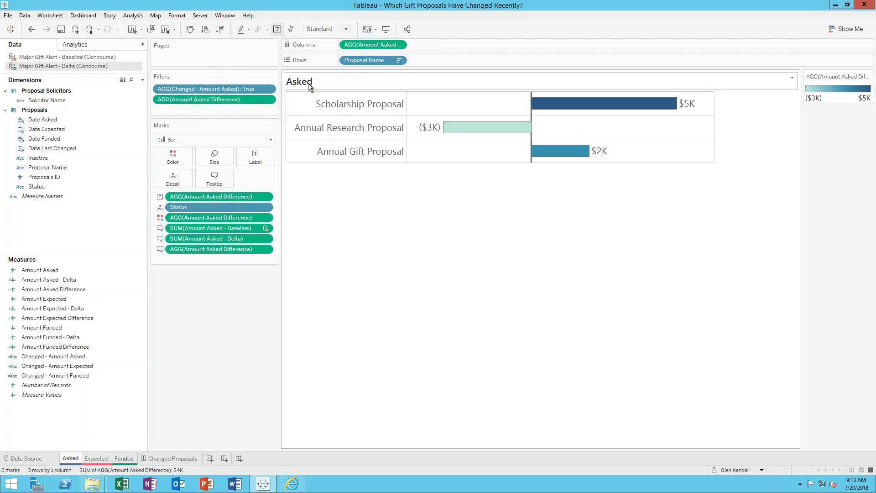
Step: Review the formula of the Amount Asked - Delta calculated field and close it unchanged
right_click(57, 279)
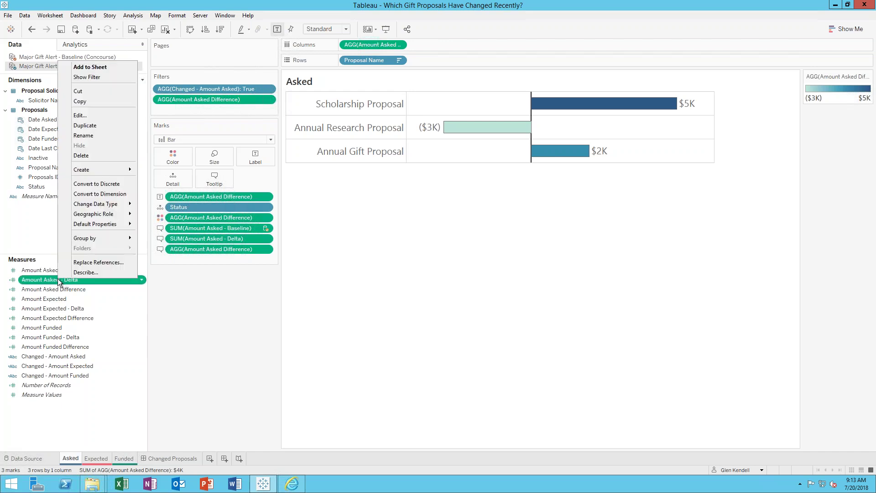
click(87, 116)
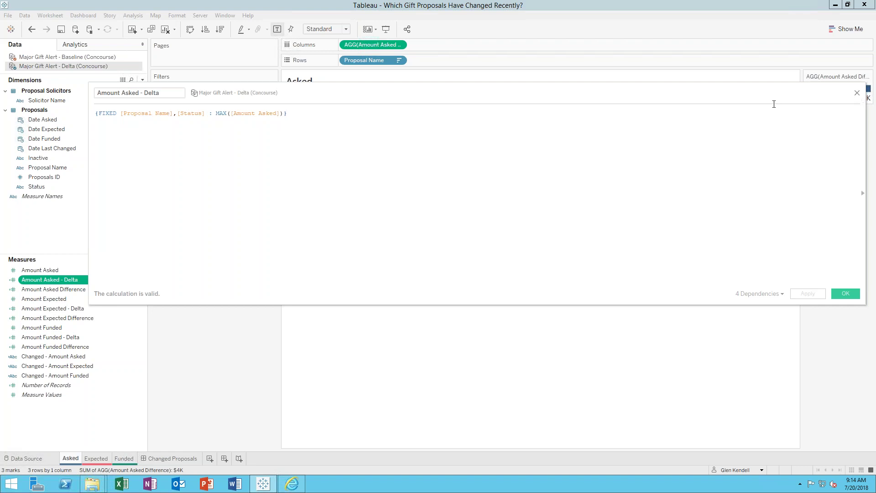
click(857, 93)
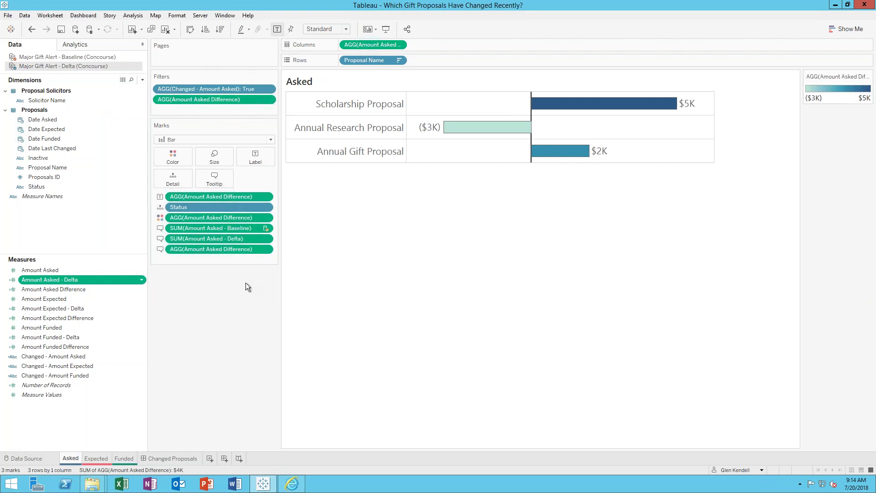
Step: Review the formula of the Amount Asked - Baseline calculated field in the Baseline data source and close it unchanged
click(51, 270)
click(53, 279)
click(53, 56)
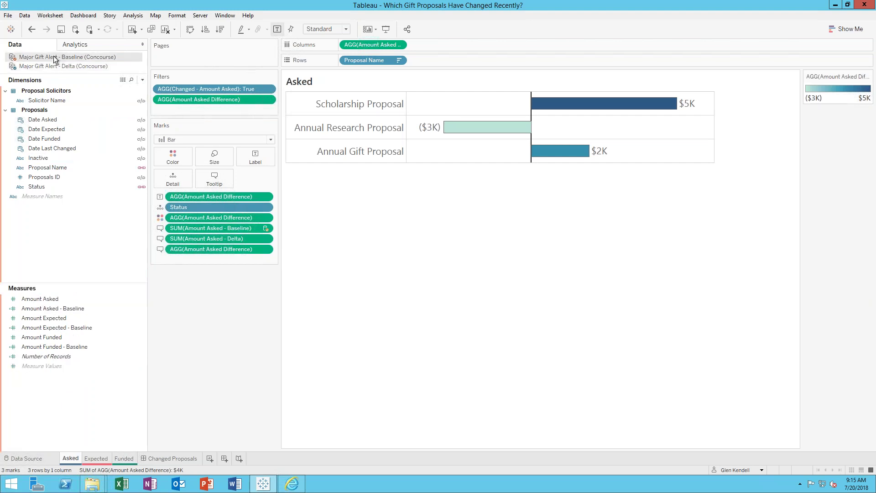
right_click(55, 309)
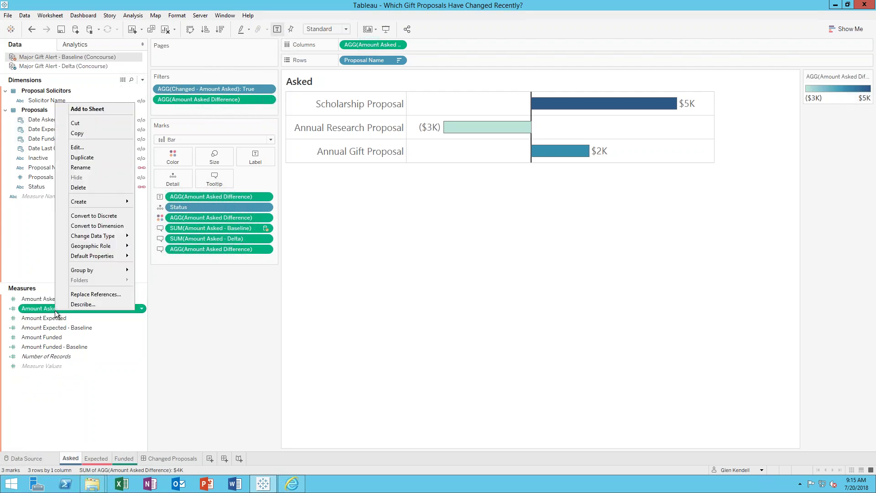
click(84, 147)
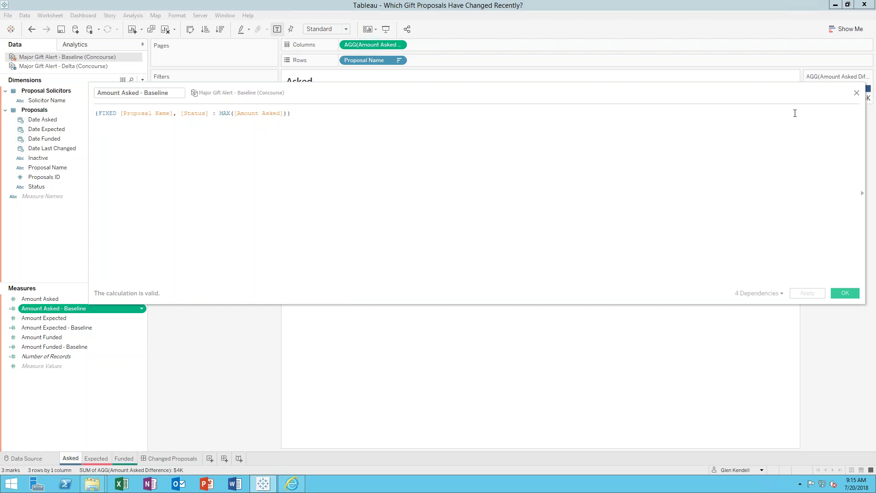
click(856, 93)
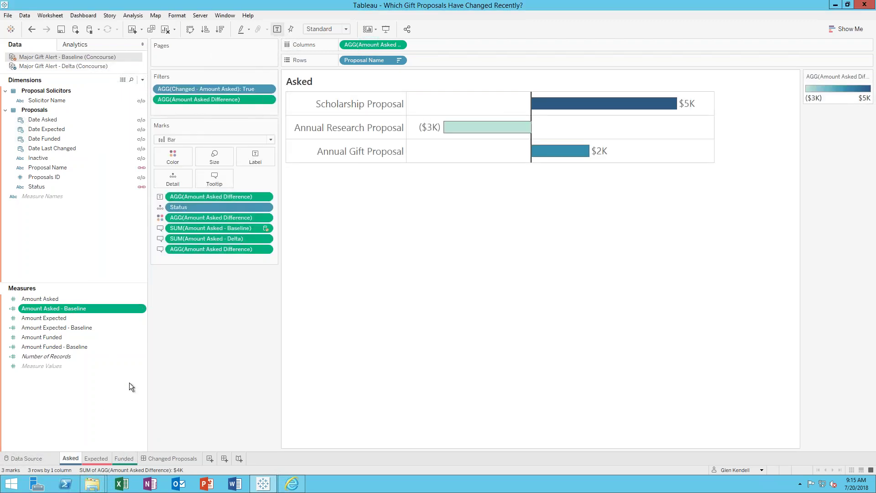
Step: Review the formula of the Changed - Amount Asked calculated field in the Delta data source, including its reference to the Baseline source
click(89, 66)
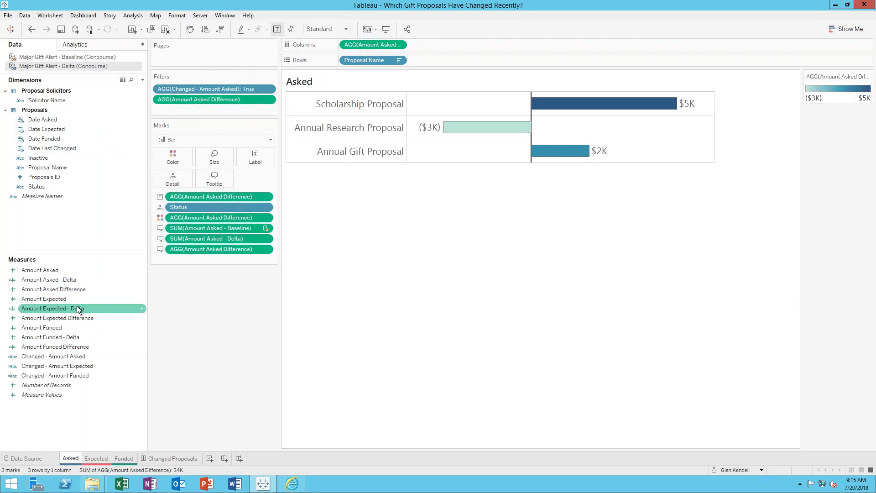
click(80, 318)
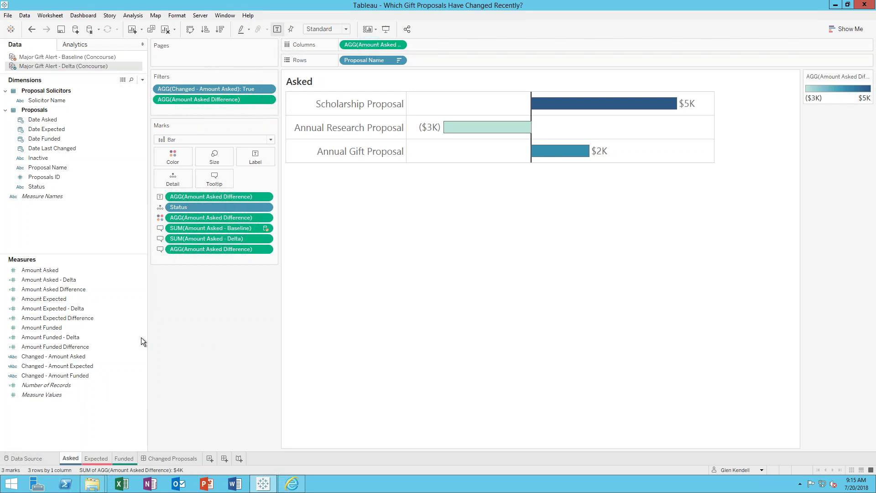
right_click(58, 356)
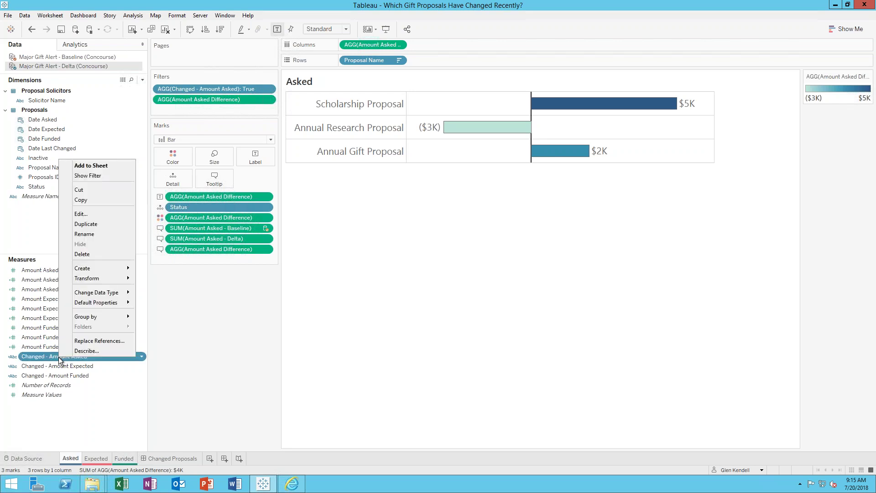
click(81, 214)
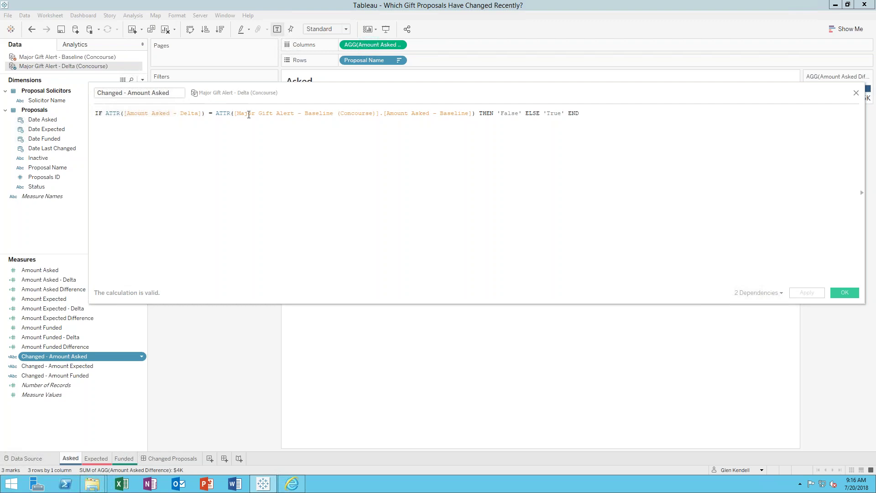
drag(379, 113, 234, 113)
click(385, 113)
click(855, 94)
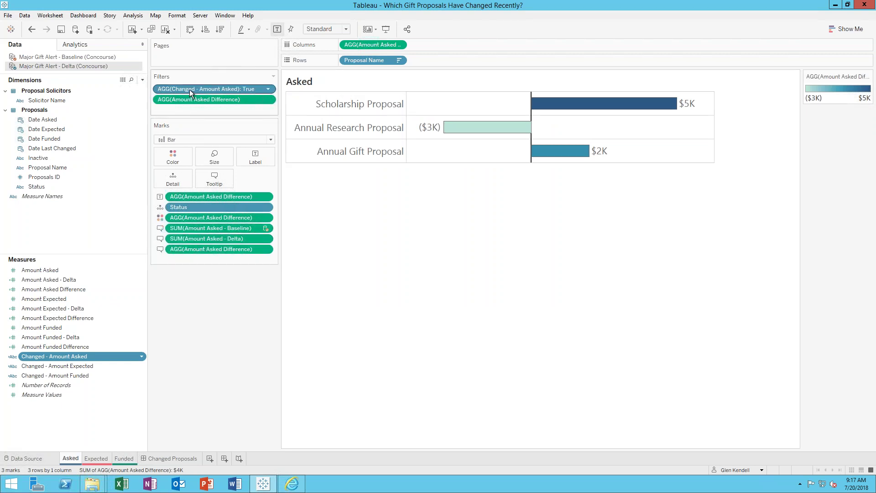
Step: Check the settings of the Changed - Amount Asked filter on the Asked worksheet, leaving them as they are
click(269, 90)
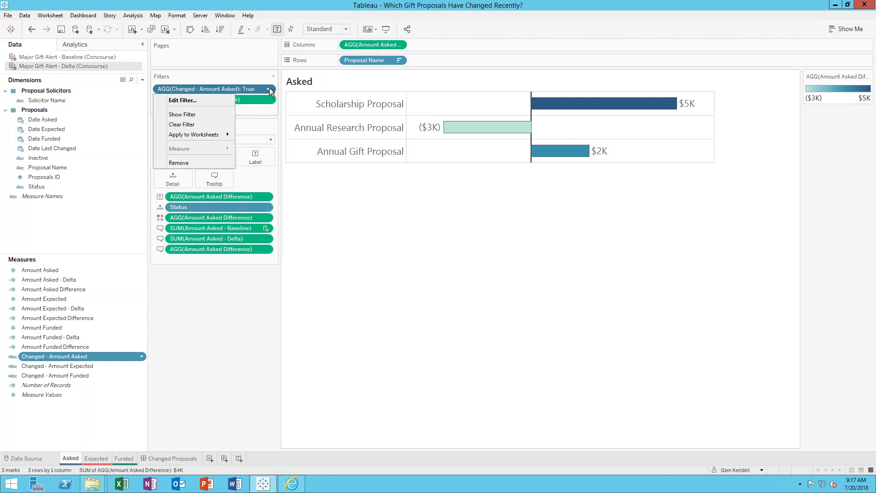
click(208, 100)
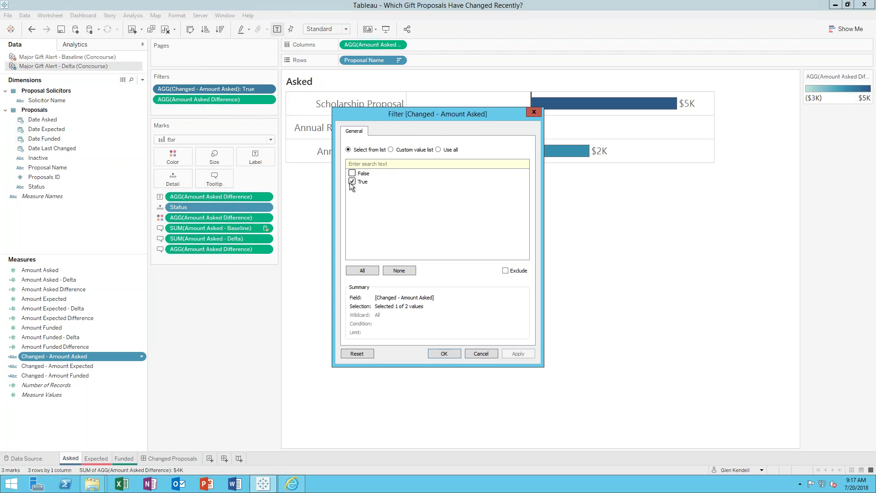
click(487, 354)
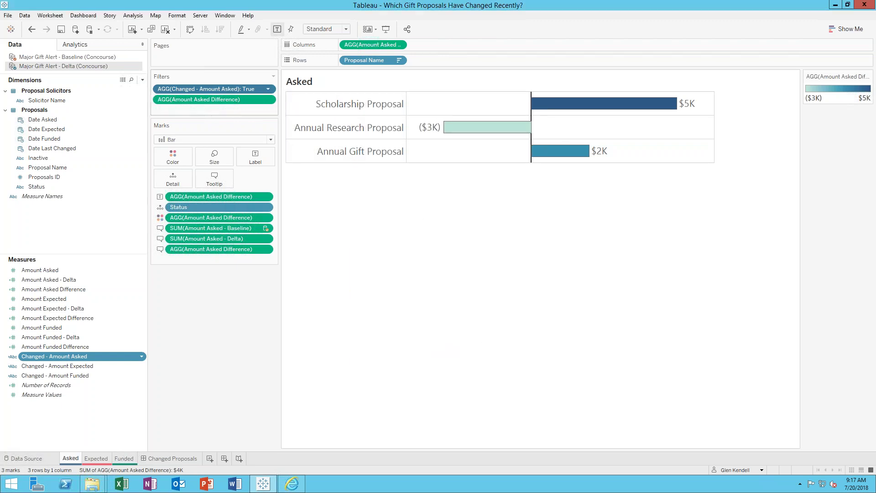
Step: Check the settings of the Amount Asked Difference filter on the Asked worksheet and close it without changes
click(267, 99)
click(234, 111)
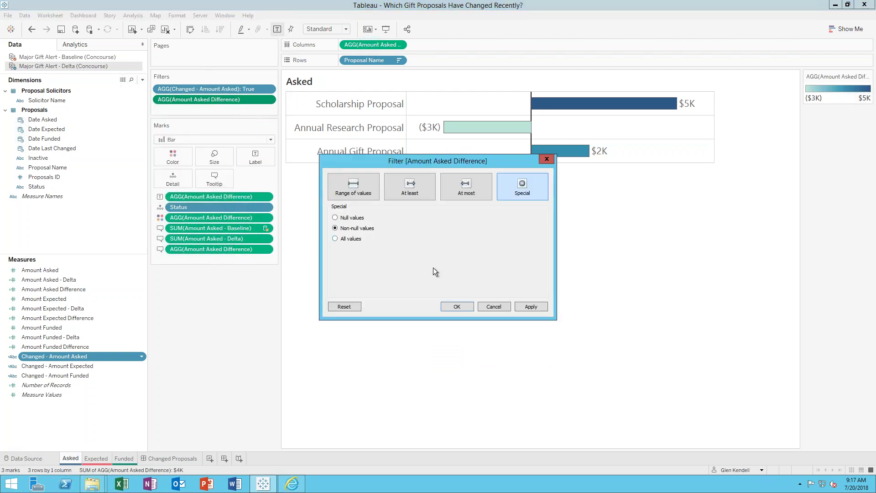
click(498, 306)
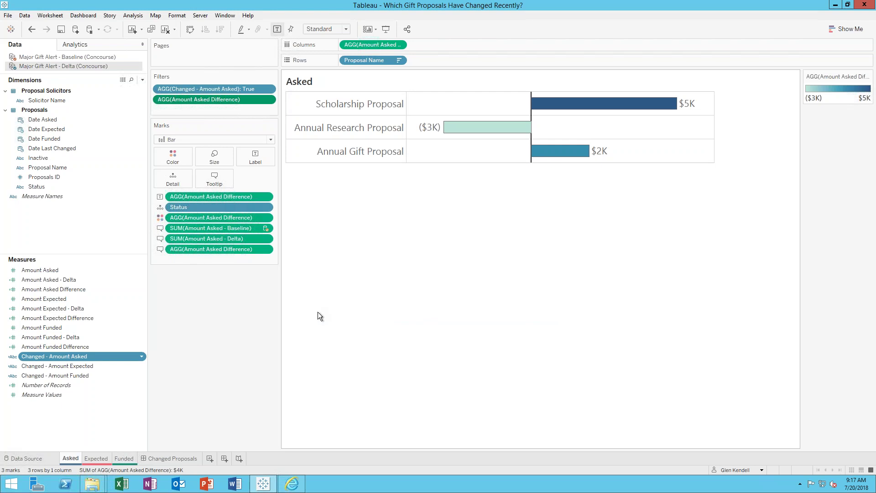
Step: Review the formula of the Amount Asked Difference calculated field in the Delta data source and close it unchanged
right_click(58, 289)
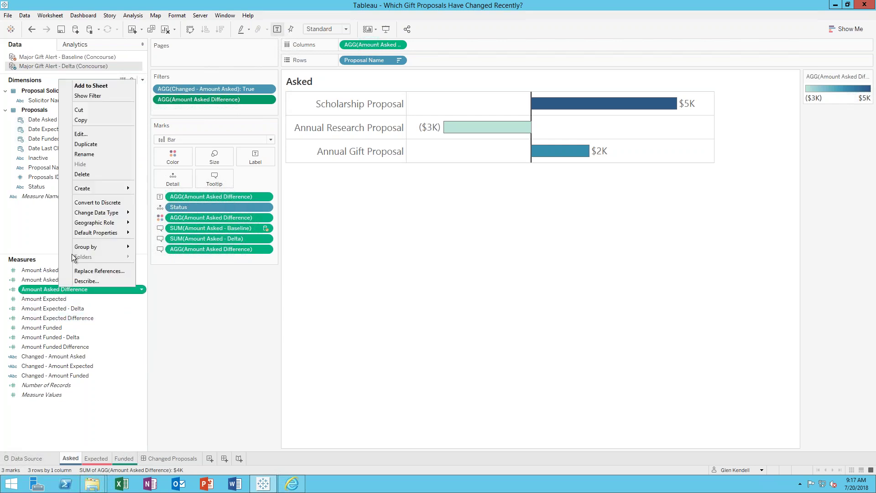
click(81, 134)
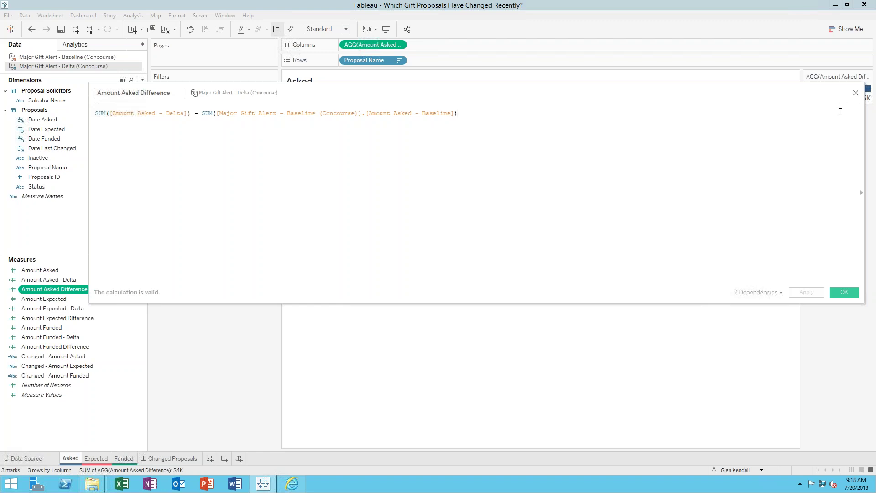
click(855, 94)
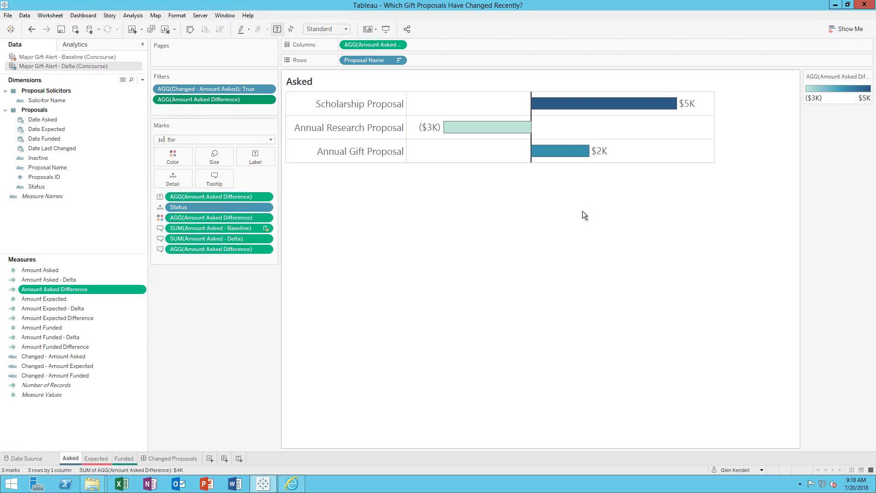
Step: Inspect the Asked bars and their Amount Asked Difference color settings, including palette and center value, leaving the settings unchanged
mouse_move(637, 104)
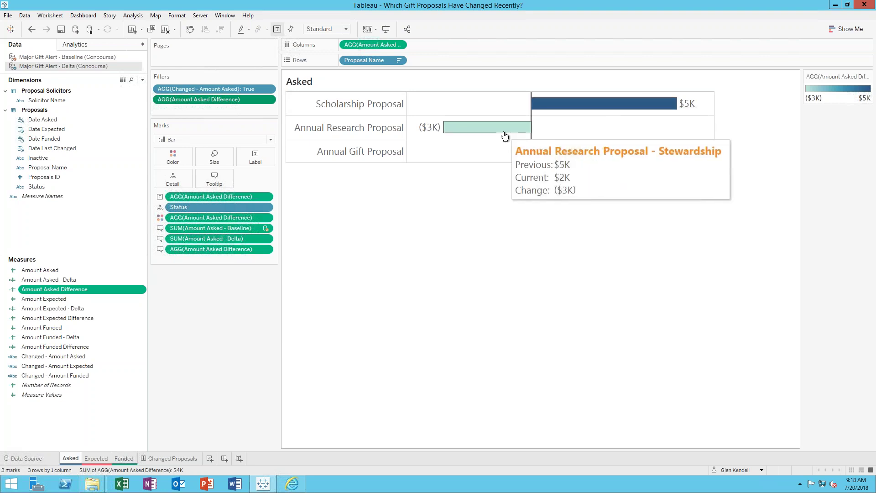
mouse_move(583, 116)
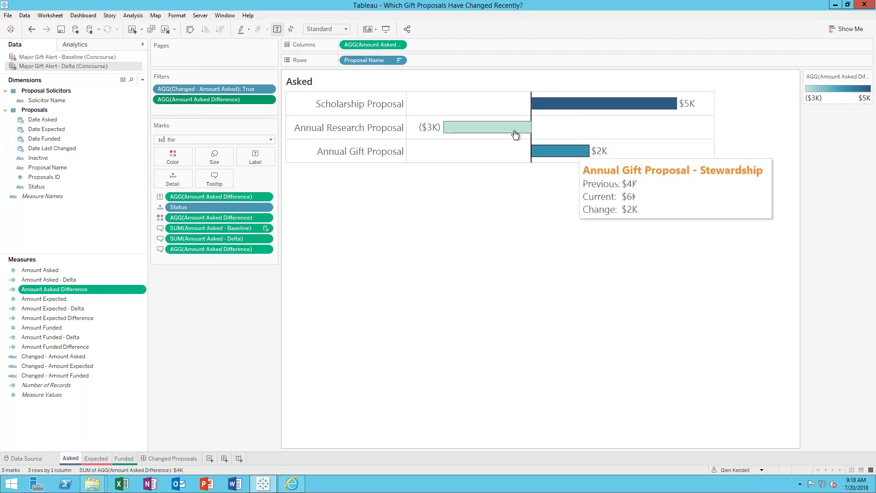
click(173, 158)
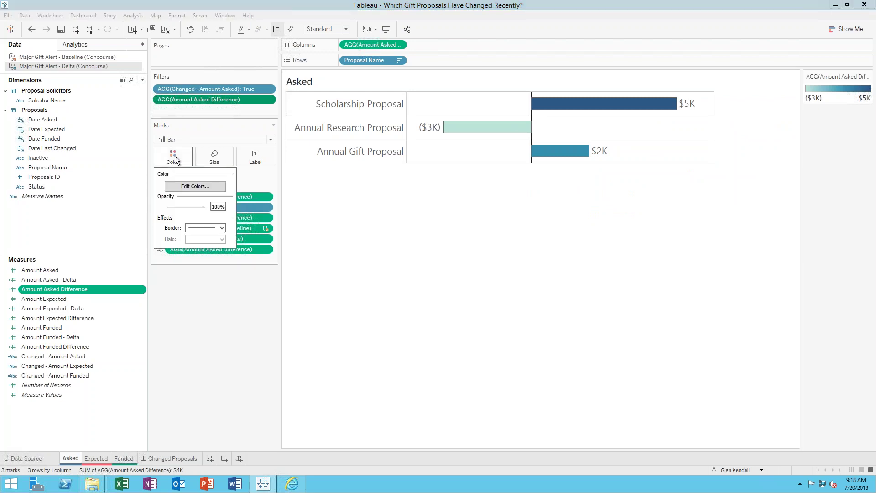
click(196, 188)
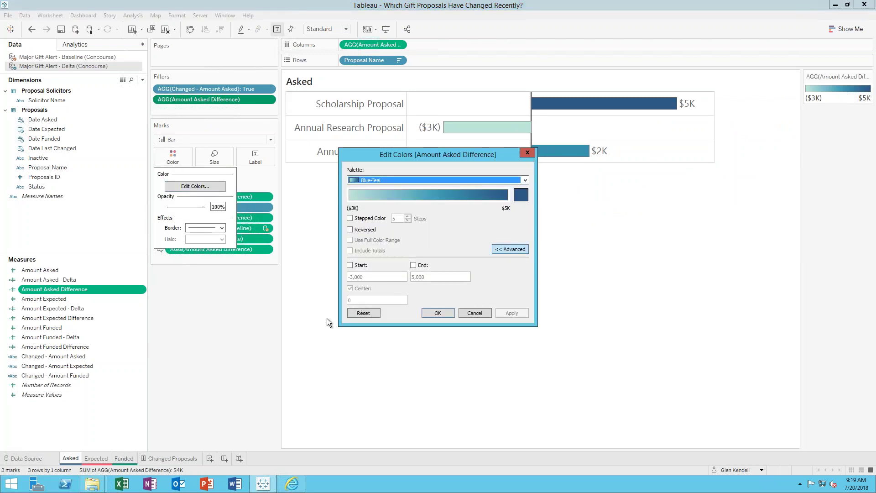
click(350, 289)
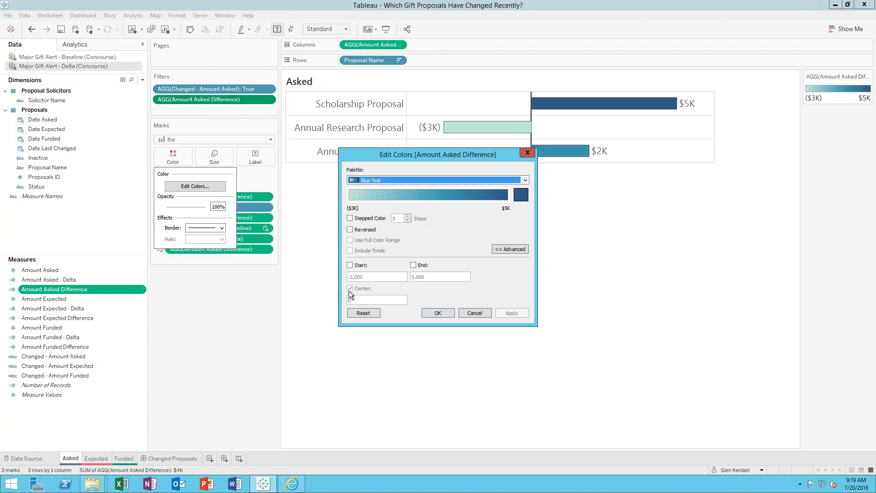
click(473, 313)
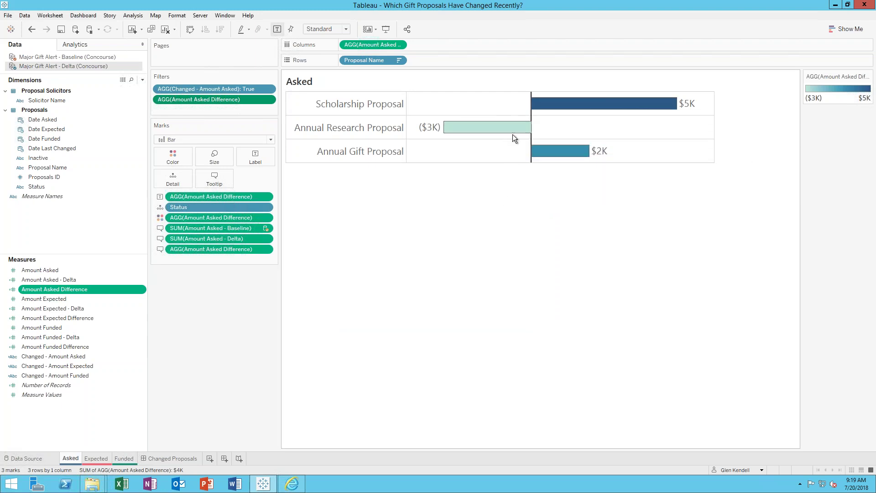
mouse_move(522, 133)
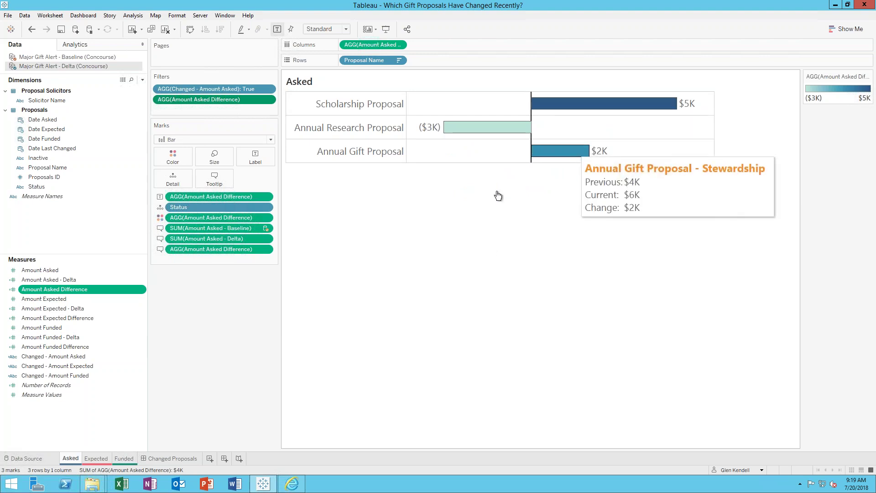
click(179, 150)
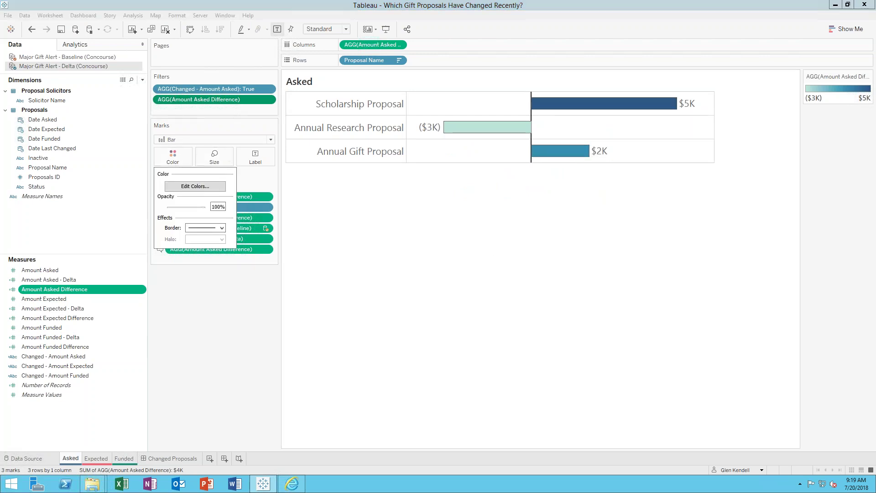
click(216, 186)
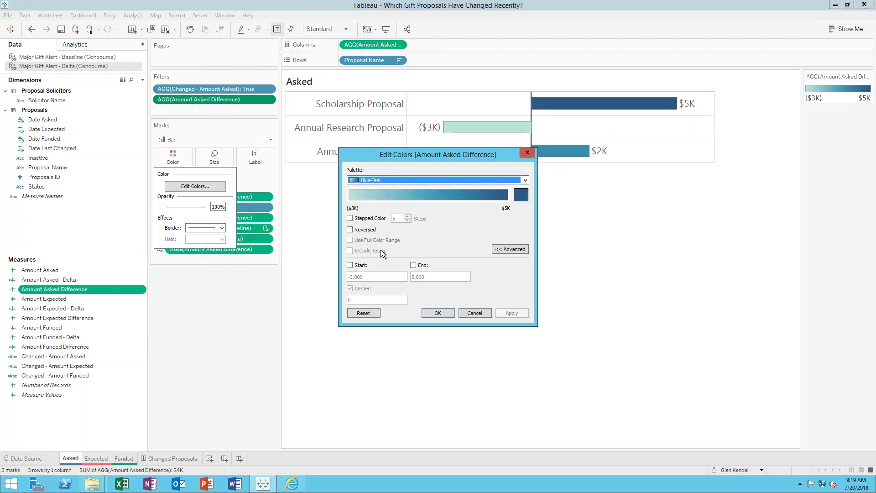
click(471, 312)
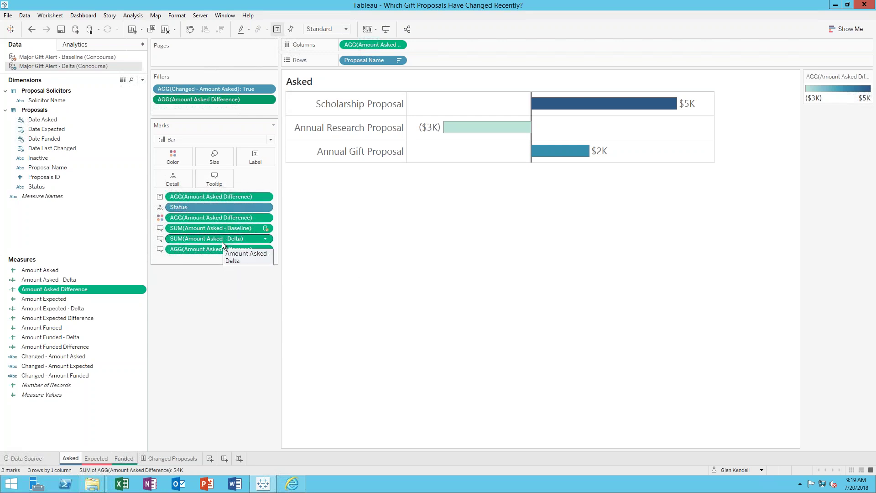
Step: Compare the tooltips on the Asked bars with the tooltip template's Previous, Current and Change fields, leaving the template unchanged
mouse_move(586, 104)
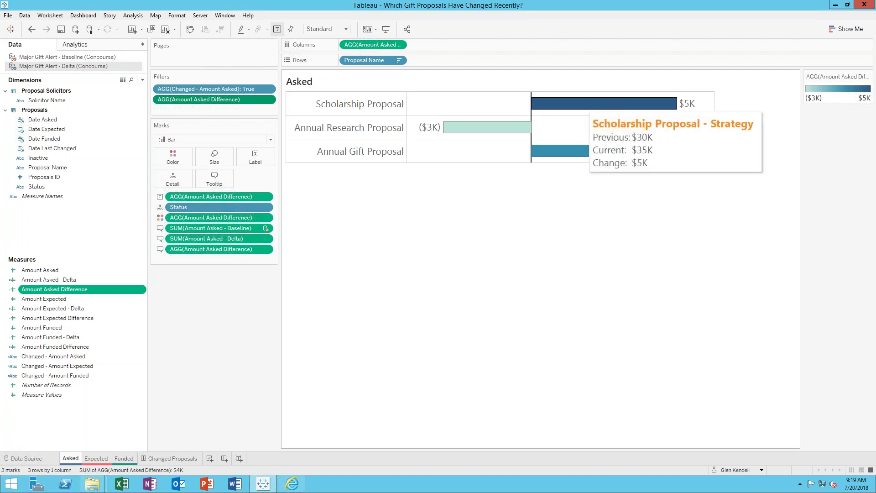
click(221, 179)
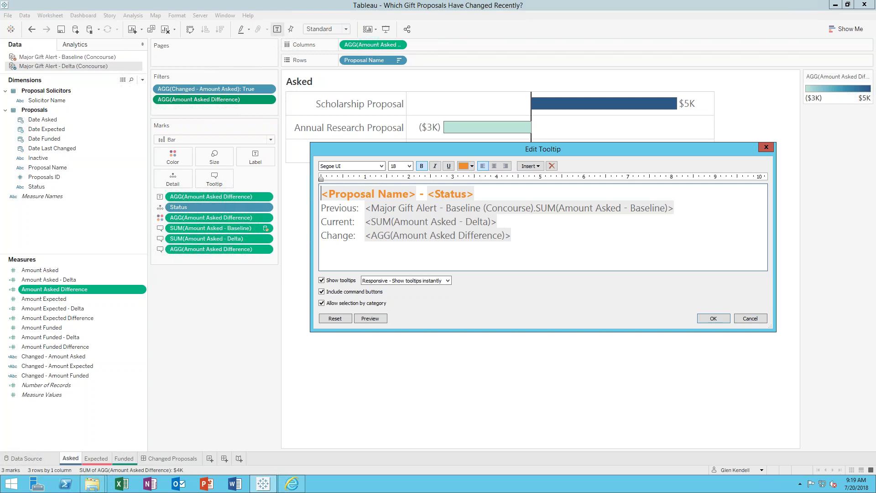
click(750, 318)
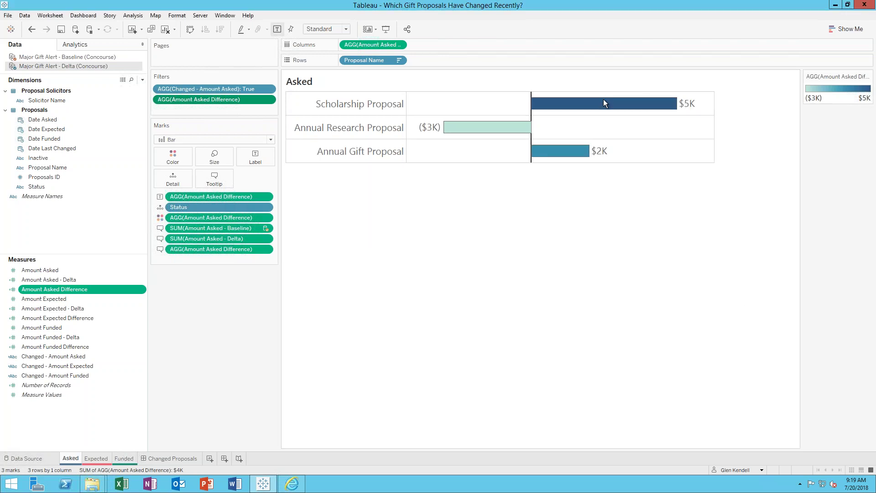
mouse_move(603, 101)
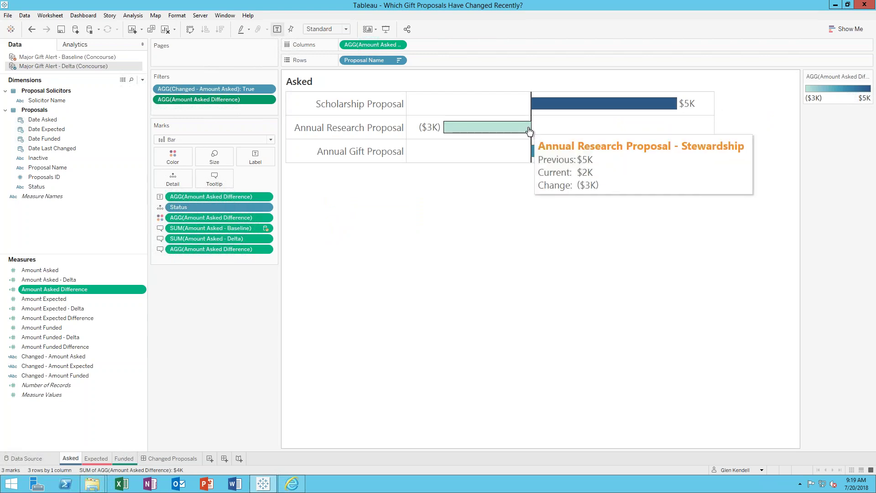
mouse_move(559, 155)
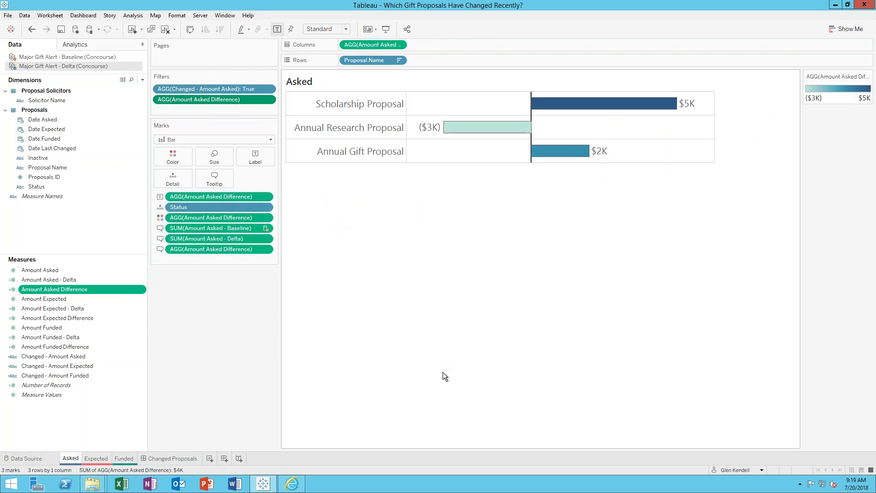
Step: Review the mark label text of the Asked bars and close the label settings without changes
click(255, 157)
click(324, 204)
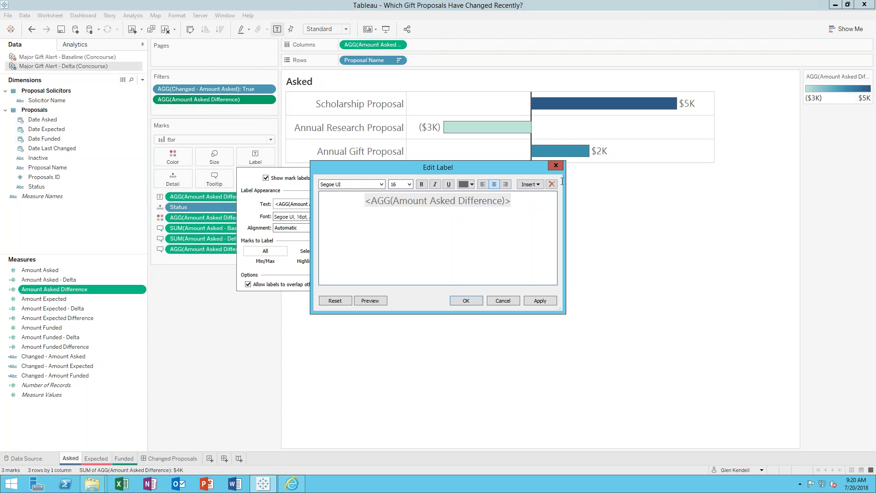
click(502, 300)
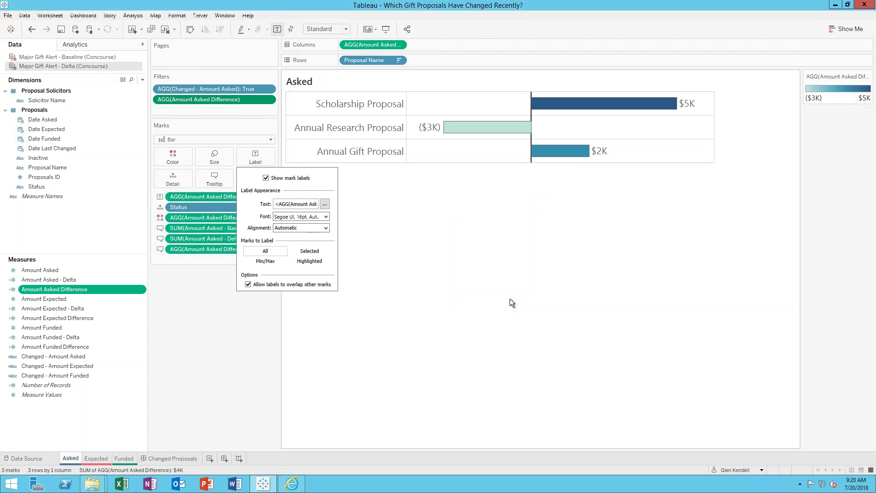
click(409, 209)
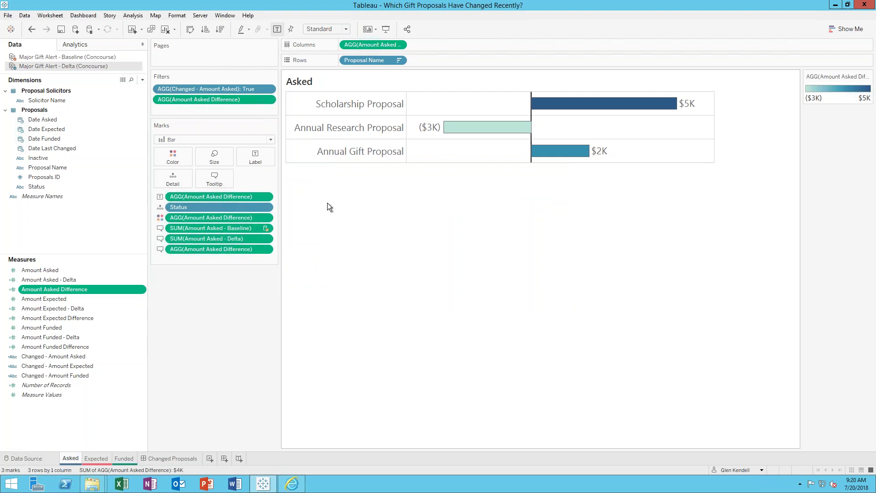
Step: Check the default number format of the Amount Asked Difference measure and close it without changes
click(141, 290)
mouse_move(185, 237)
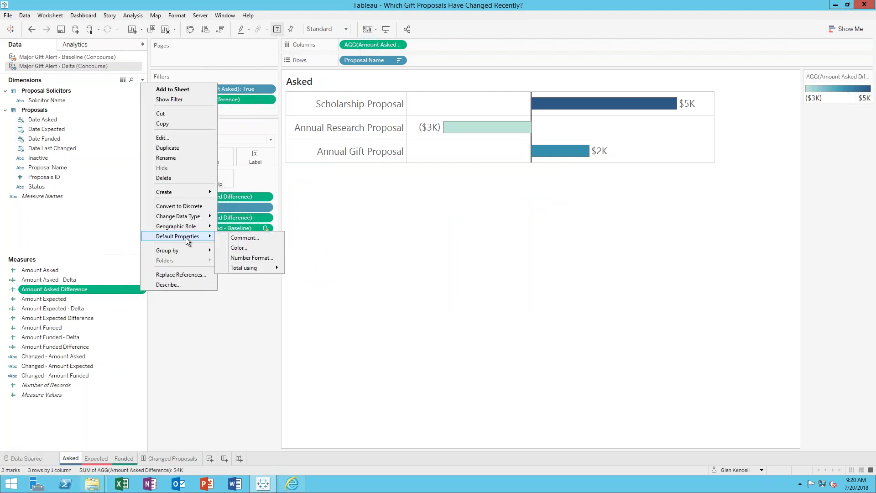
click(252, 258)
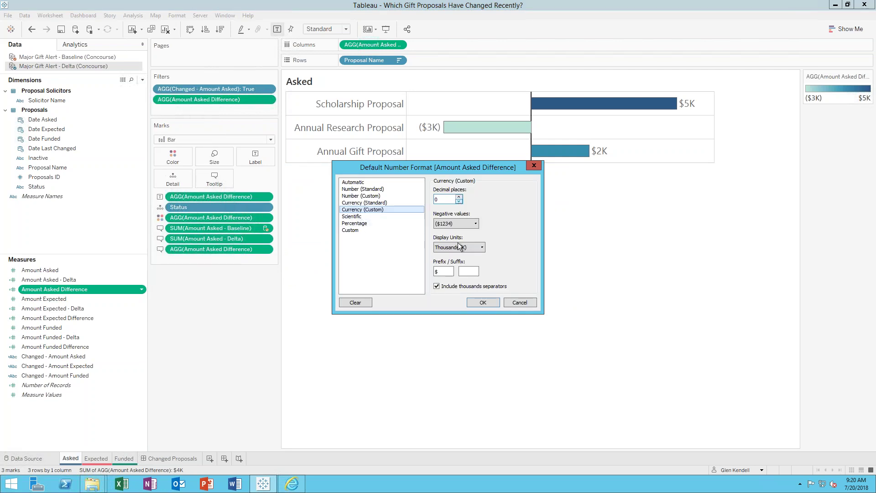
click(520, 303)
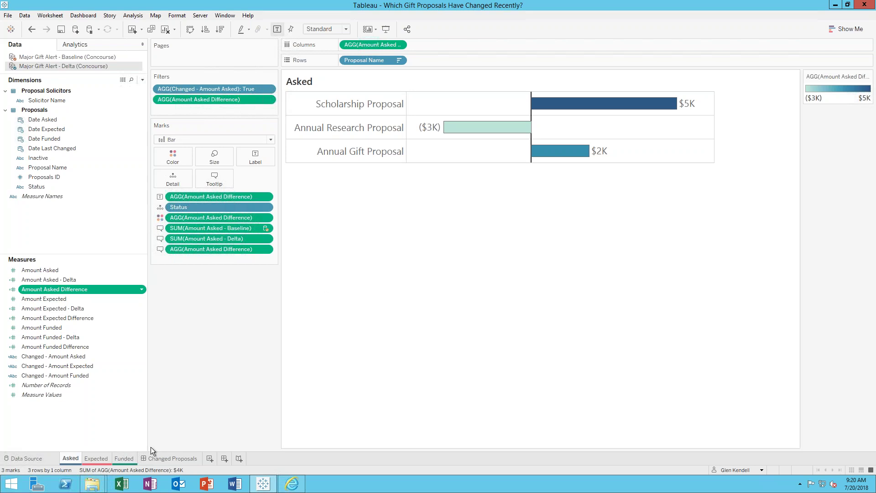
Step: View the Expected and Funded worksheets, ending on the Changed Proposals dashboard that combines all three charts
click(96, 458)
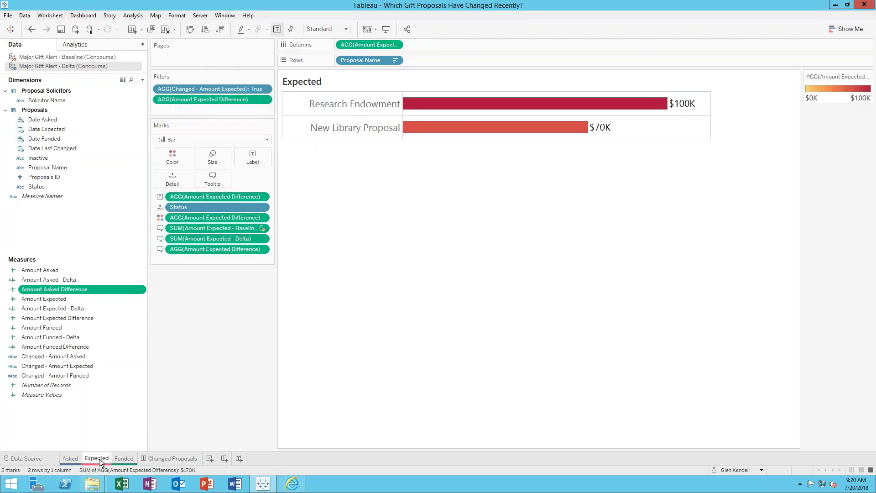
click(129, 457)
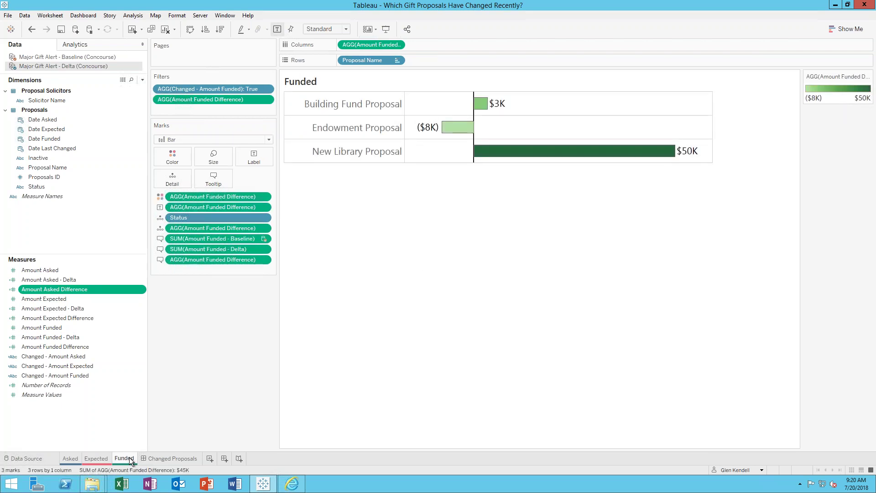
click(172, 457)
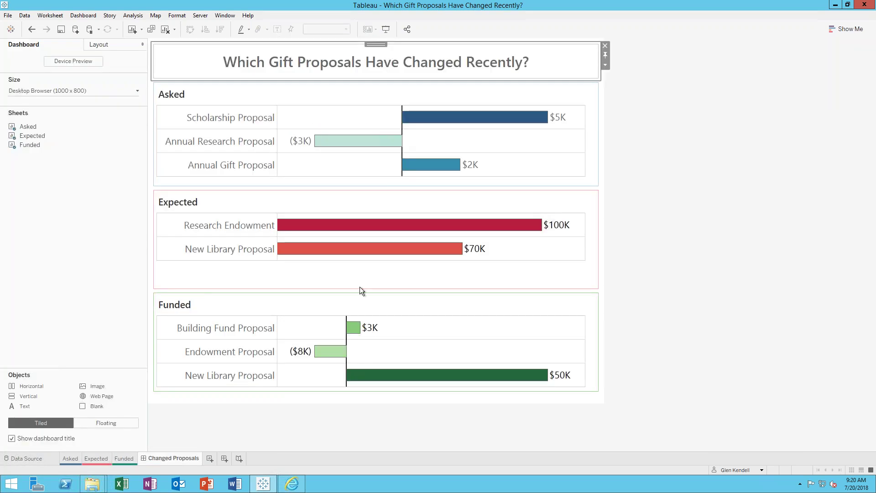